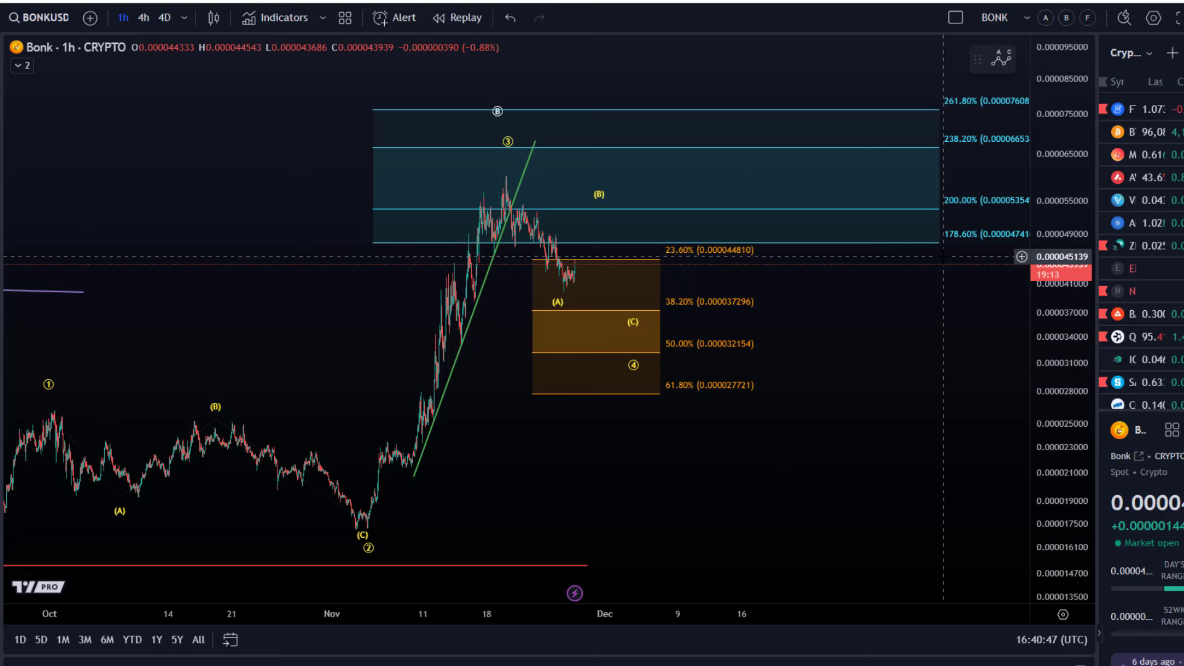
- Switch the BONKUSD chart to 4h and frame the Elliott wave count and Fibonacci zones
scroll(888, 401, left, 5)
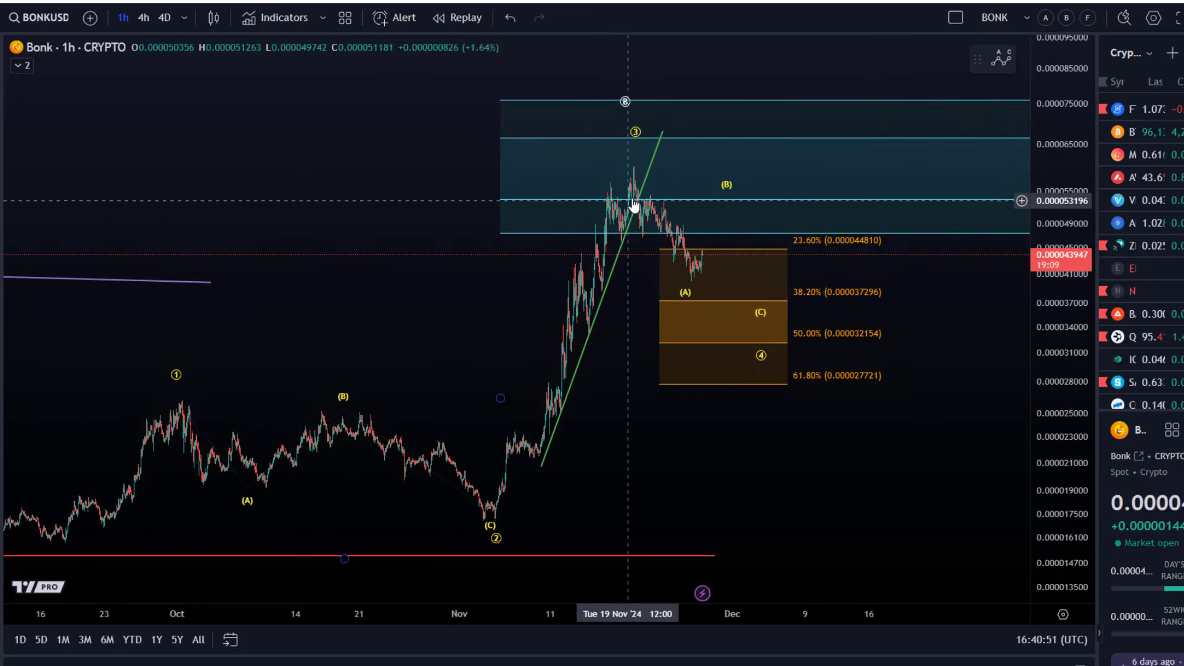
click(143, 18)
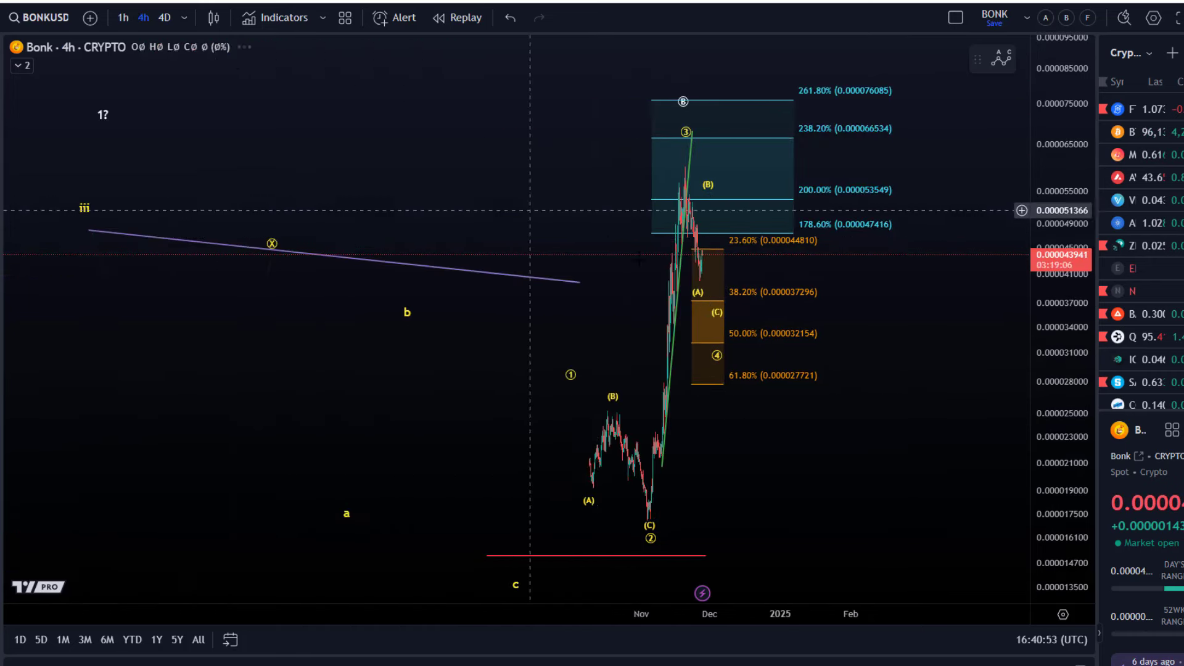
scroll(707, 313, up, 5)
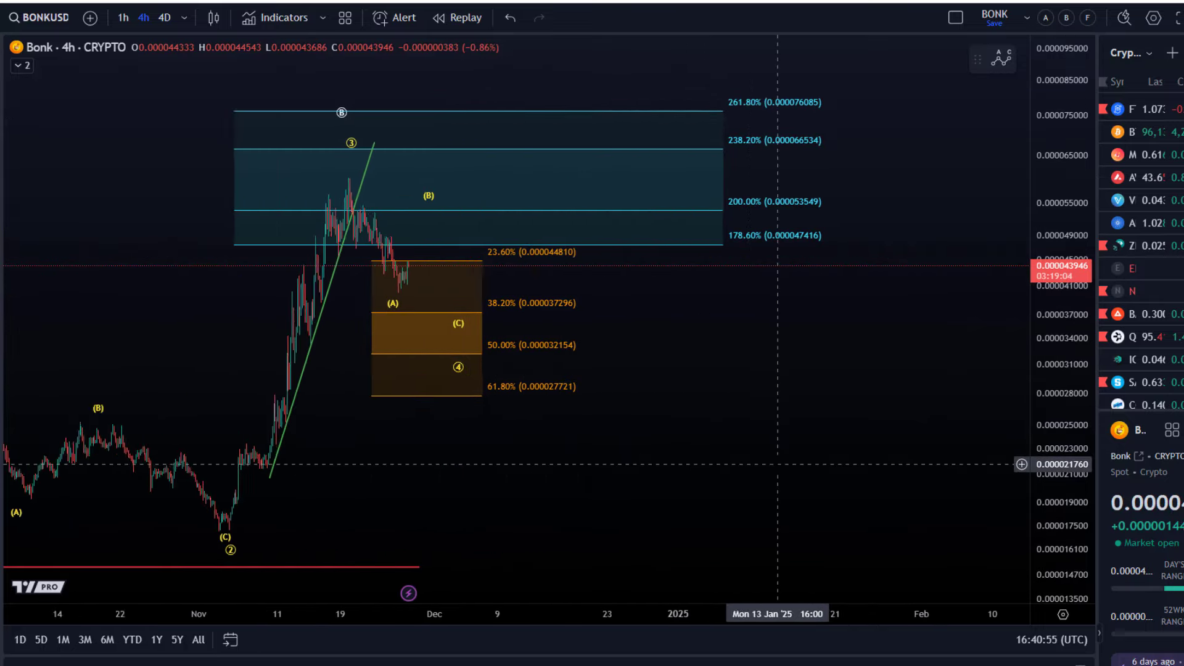
scroll(716, 172, left, 3)
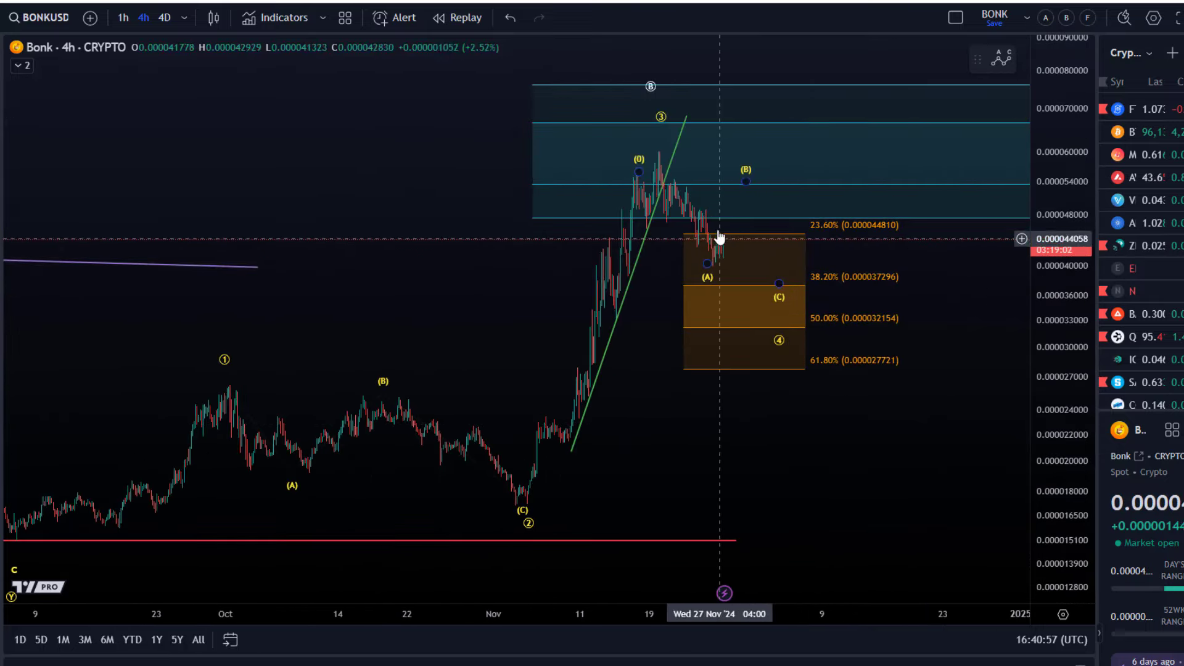
scroll(708, 241, right, 5)
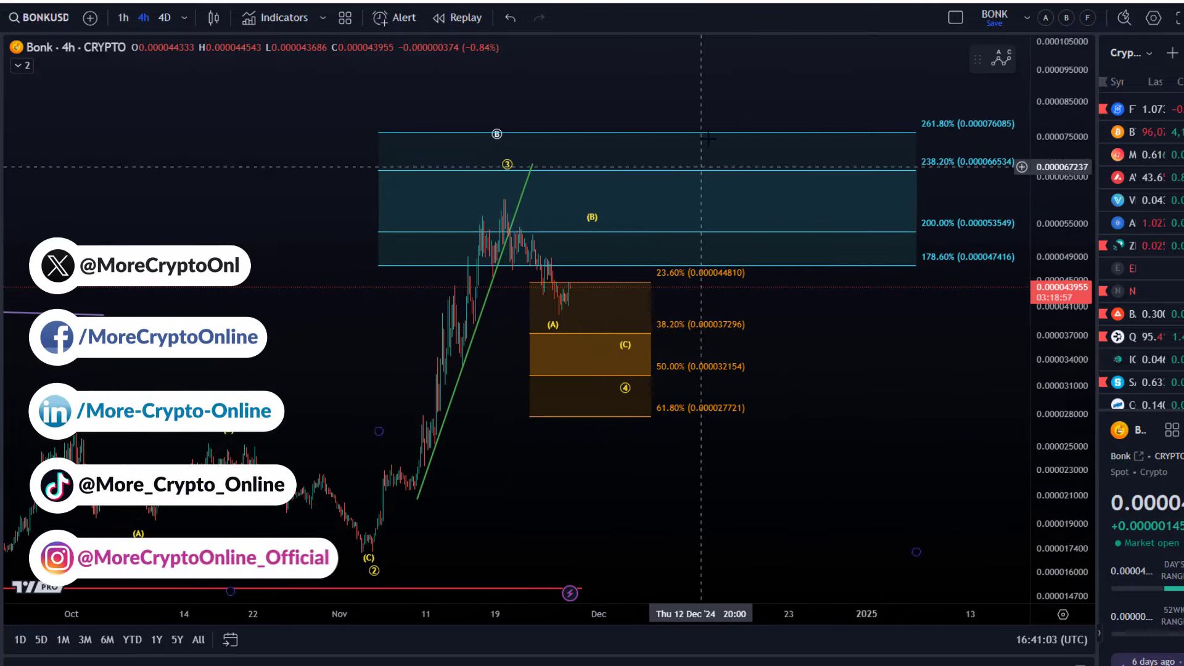
right_click(719, 104)
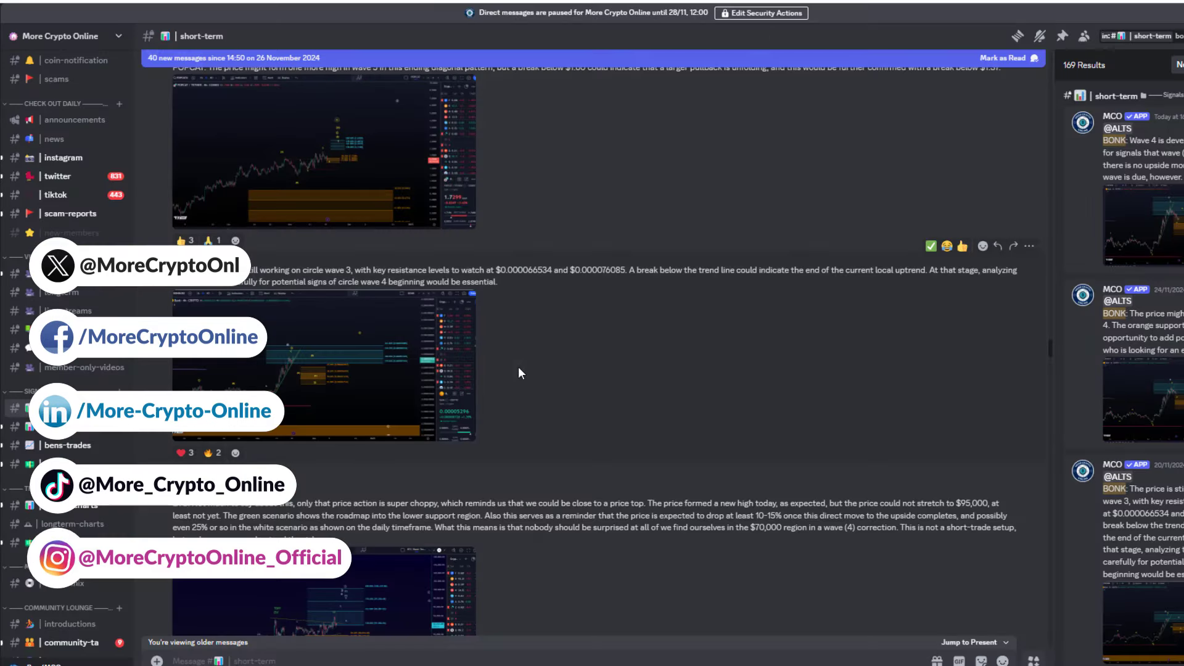
- Close the Discord search results and view the earlier BONK chart image enlarged
key(Escape)
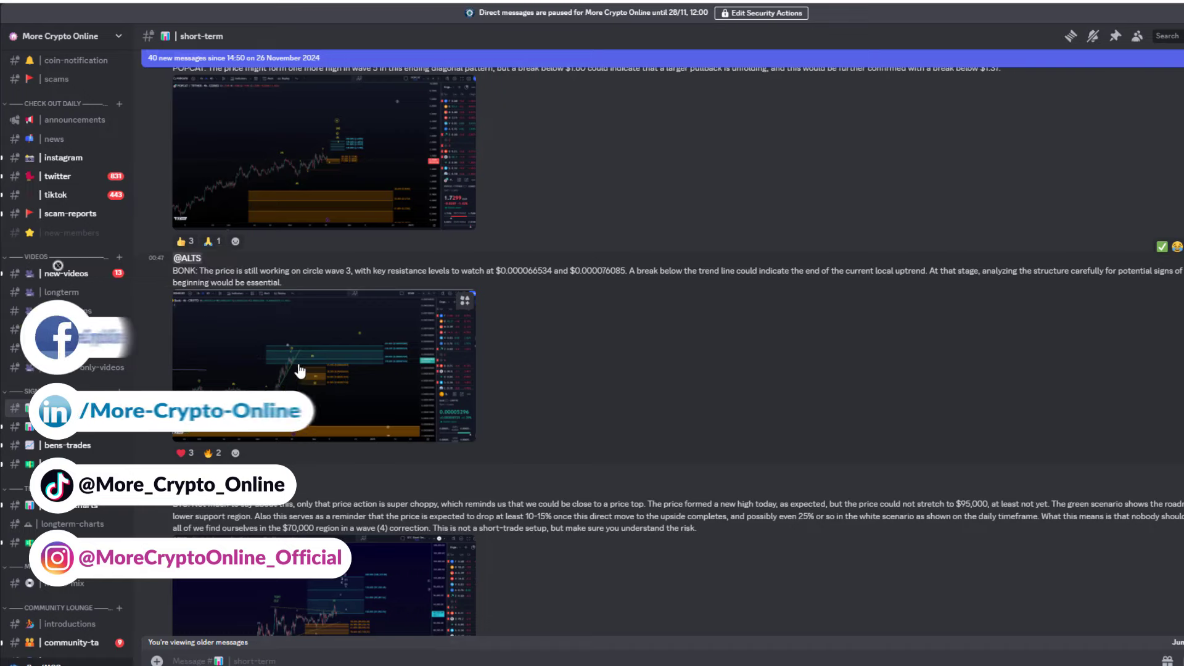
click(346, 360)
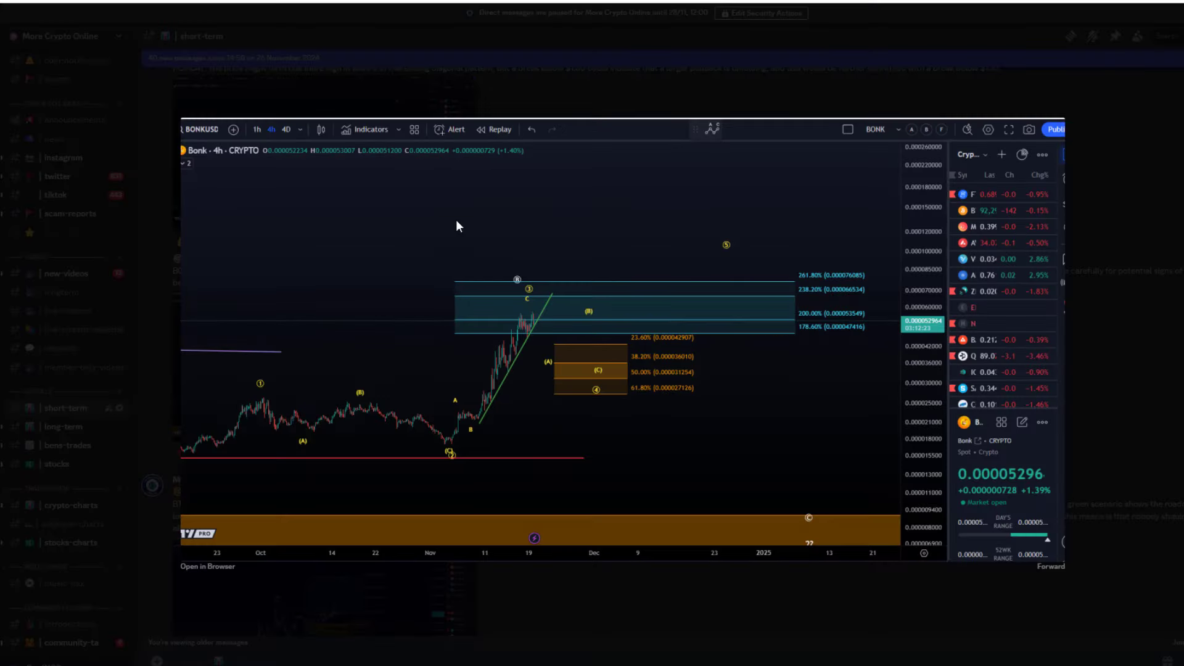
click(502, 91)
- Highlight the BONK analysis and uptrend-ending sentence, recheck the image, then return to TradingView
drag(200, 271, 463, 298)
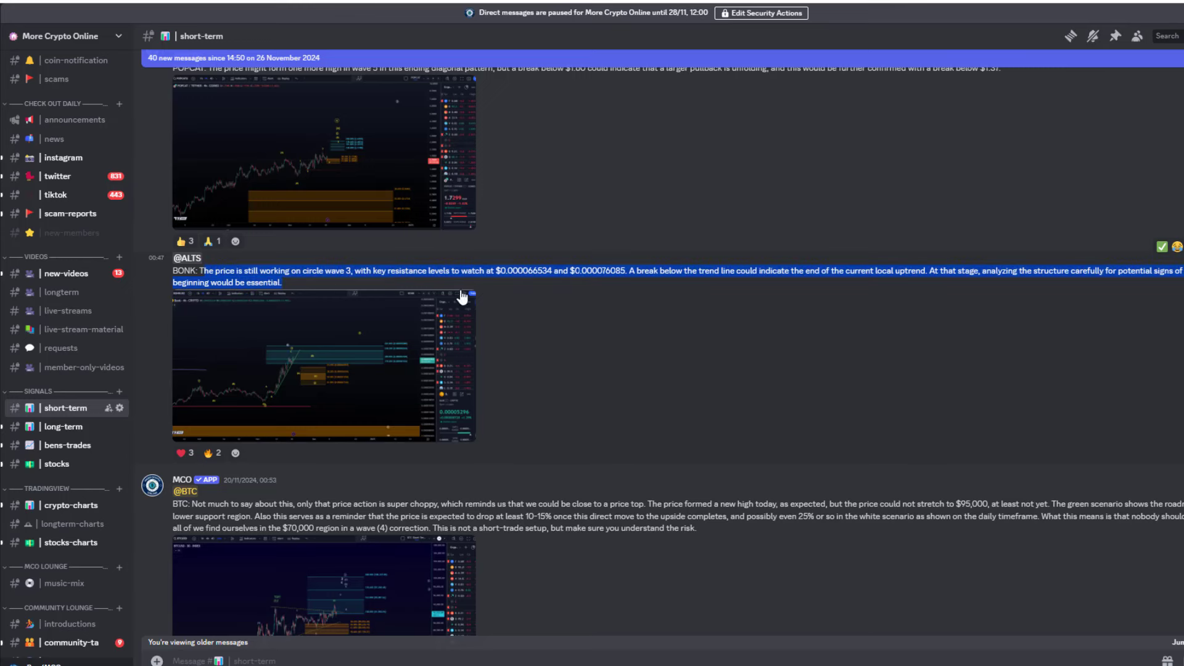
click(741, 265)
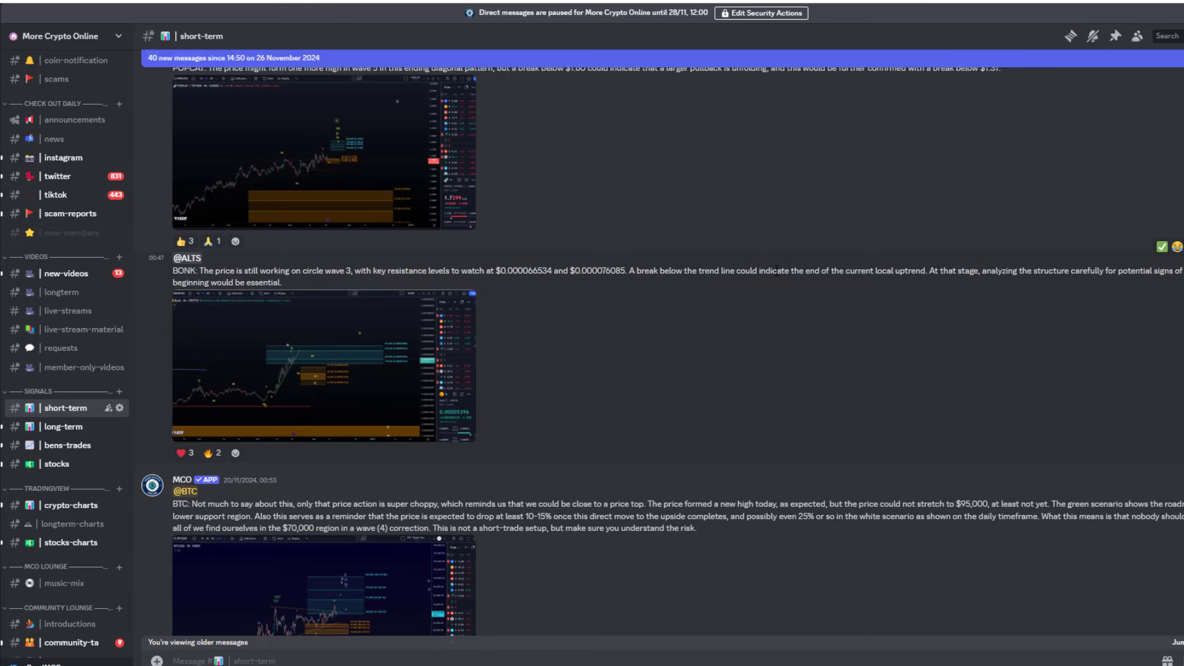
drag(829, 266, 922, 266)
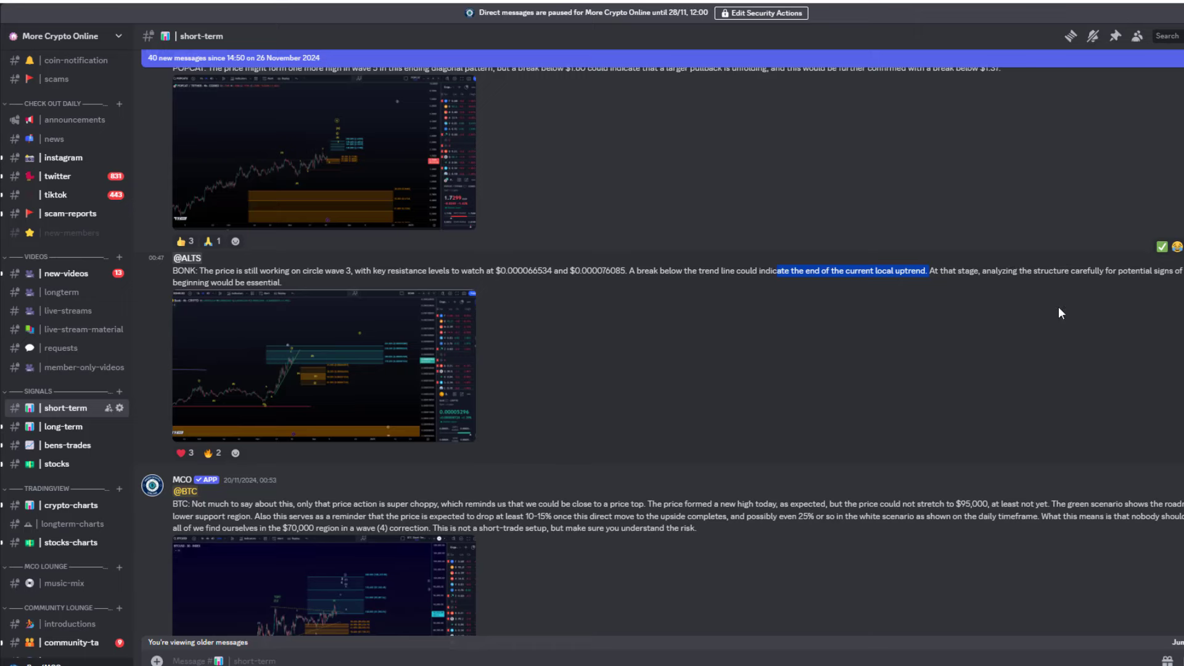
click(371, 351)
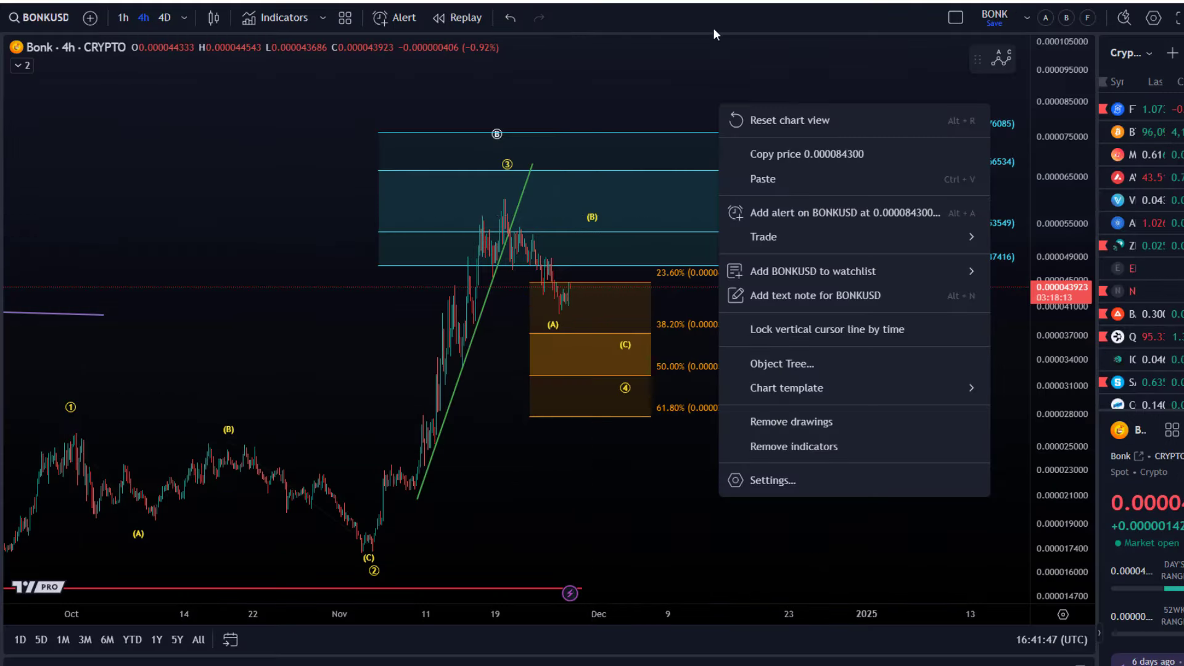
key(Escape)
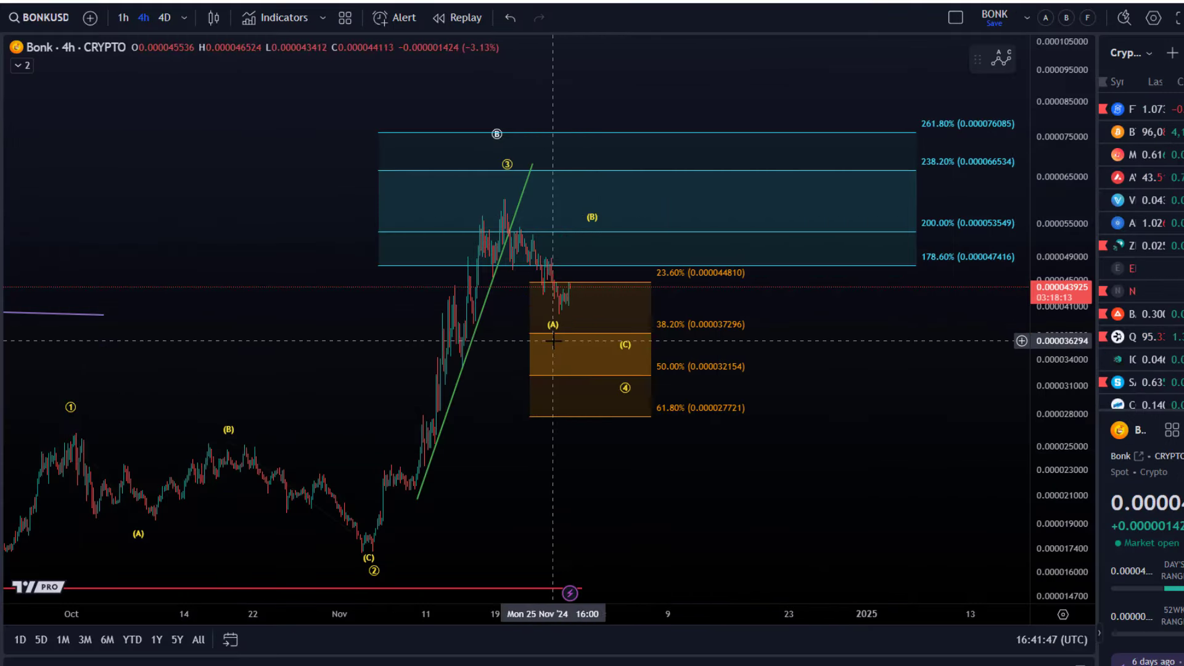
- Shift the projected circle 4 and (C) wave points slightly right
click(562, 324)
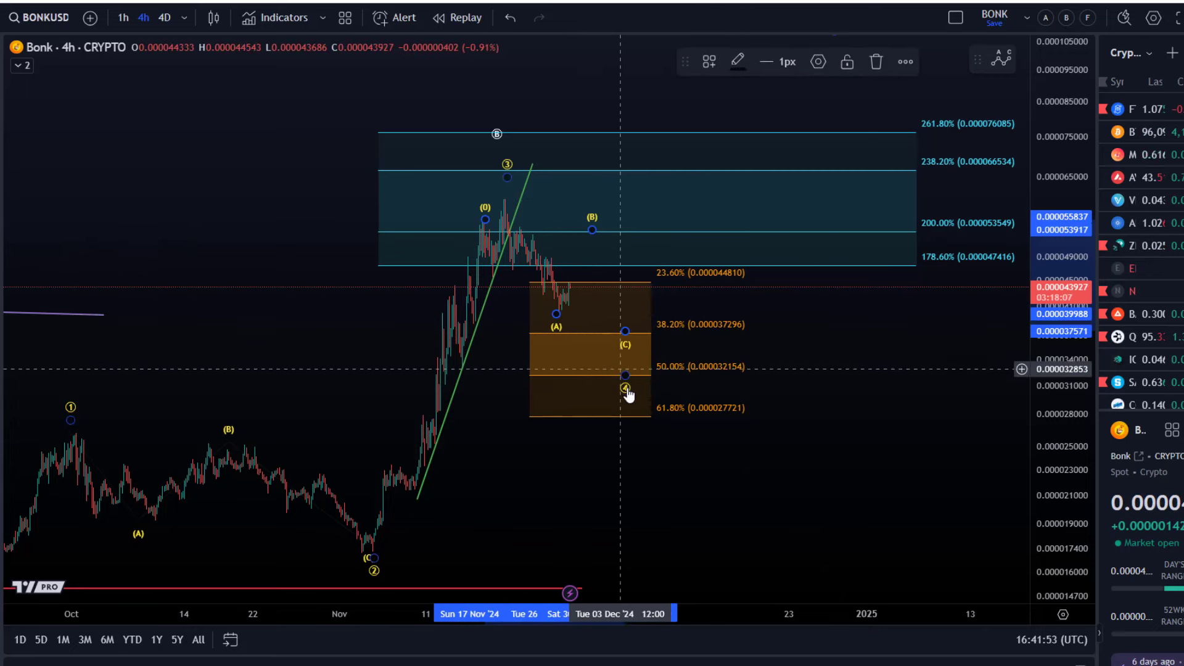
click(630, 379)
drag(632, 379, 633, 348)
click(626, 343)
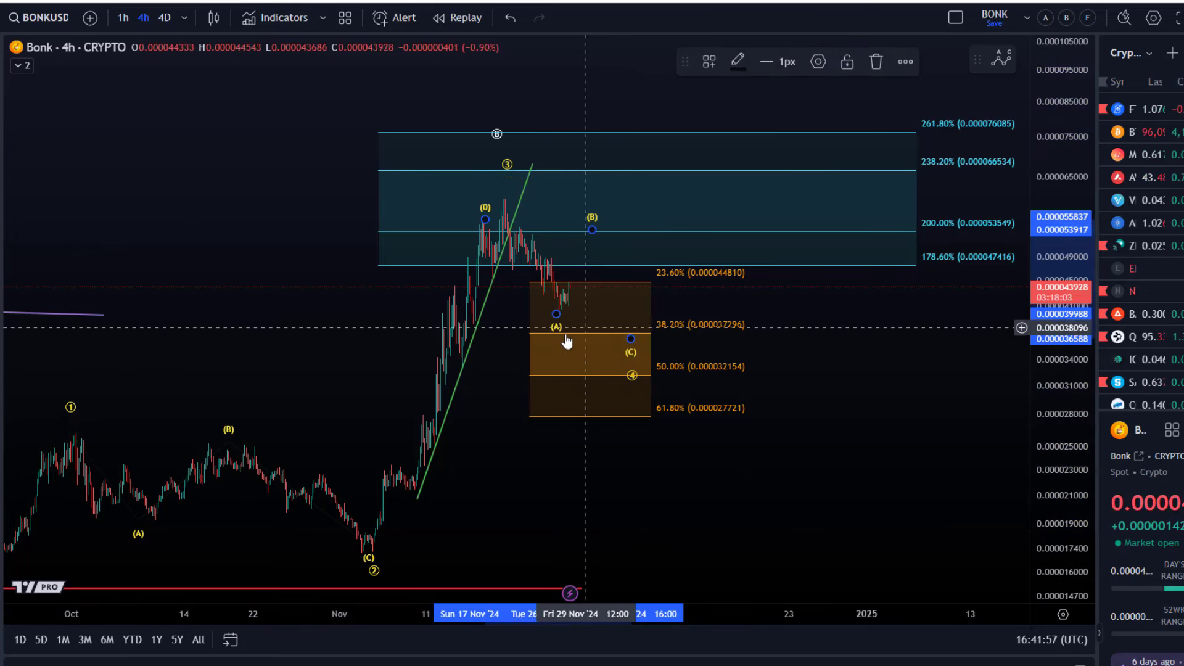
- Widen the orange Fibonacci retracement box further to the right
click(553, 284)
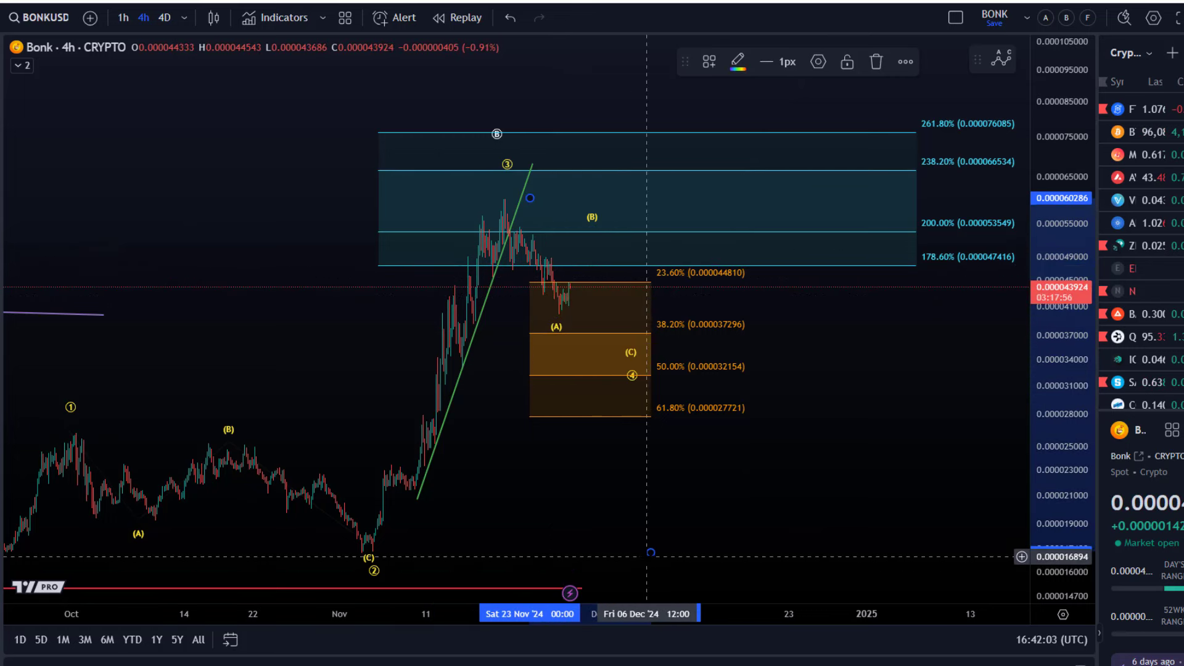
drag(651, 553, 747, 552)
click(619, 541)
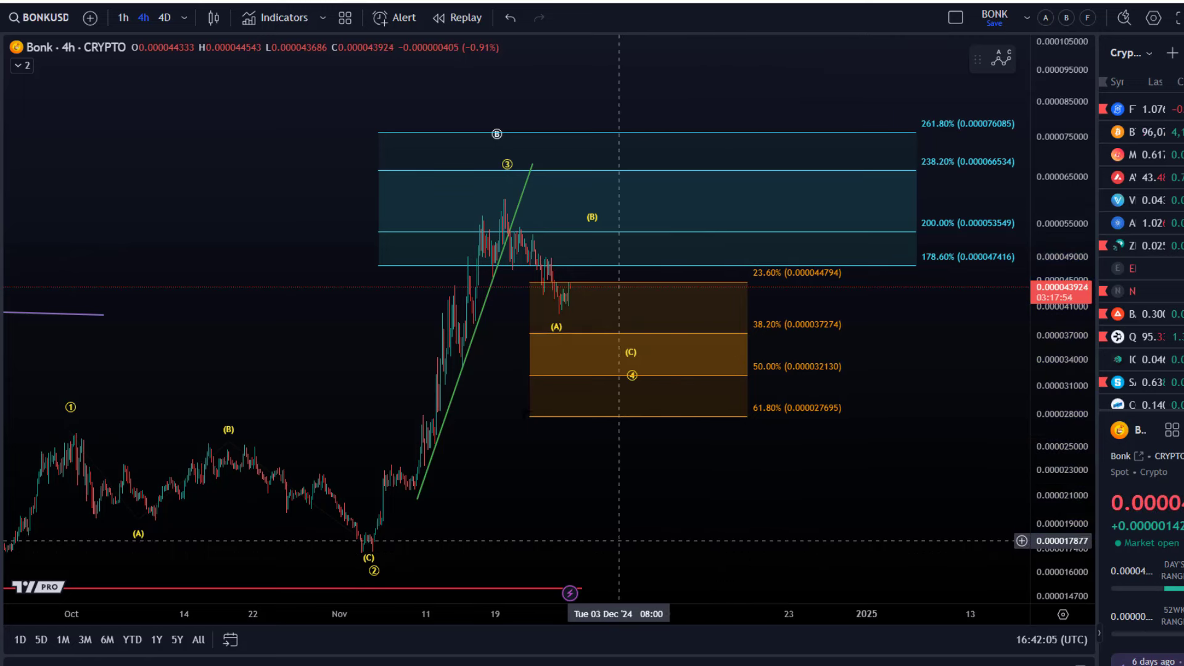
scroll(370, 543, down, 2)
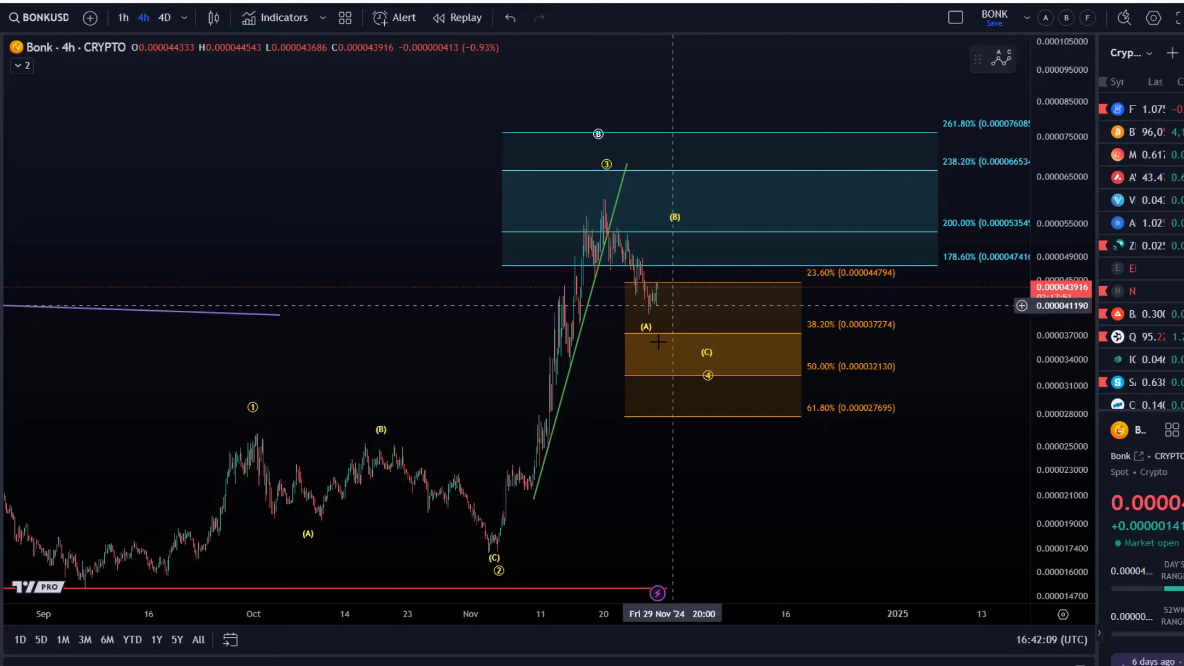
- Place (C) just above circle 4, (B) above the 200% extension, and (A) at the recent low
scroll(629, 343, up, 2)
mouse_move(602, 378)
mouse_down()
mouse_move(649, 362)
mouse_move(603, 350)
mouse_move(649, 349)
mouse_up()
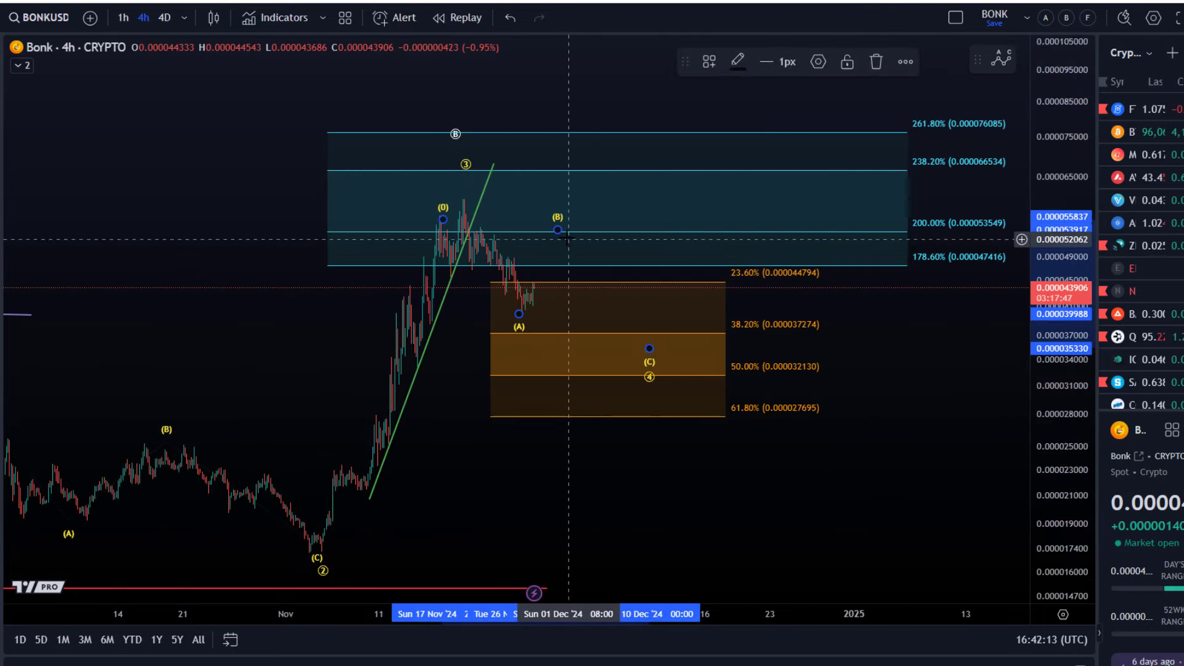
drag(557, 230, 609, 231)
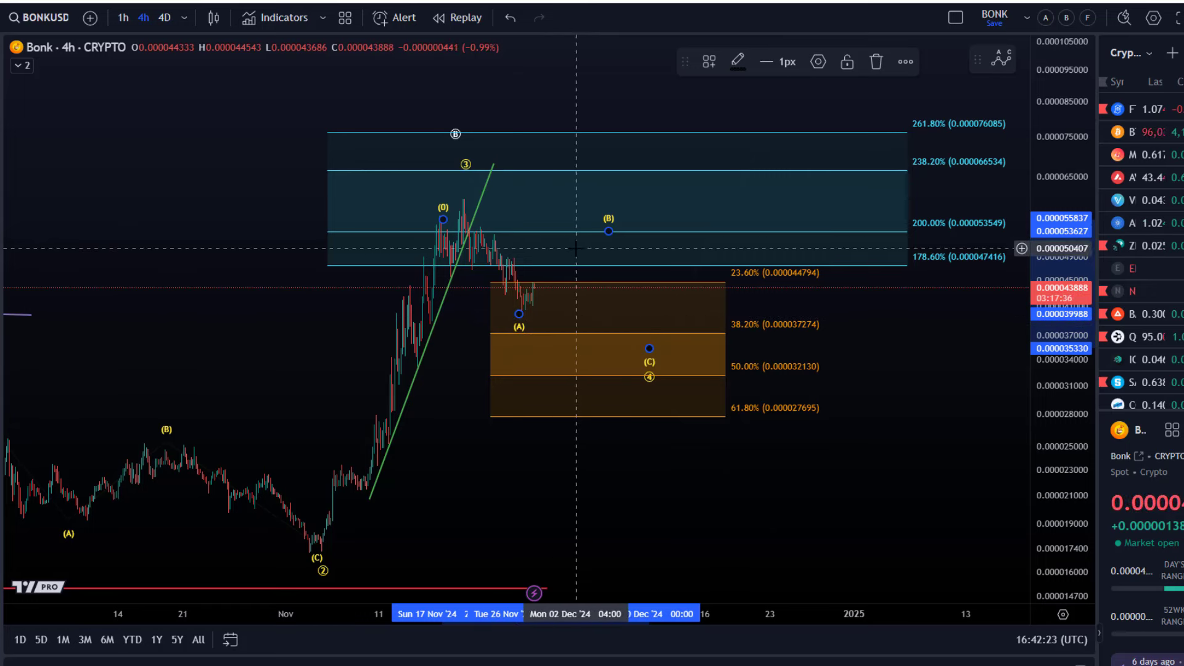
mouse_move(648, 382)
mouse_down()
mouse_move(665, 373)
mouse_move(521, 336)
mouse_move(603, 389)
mouse_move(652, 368)
mouse_up()
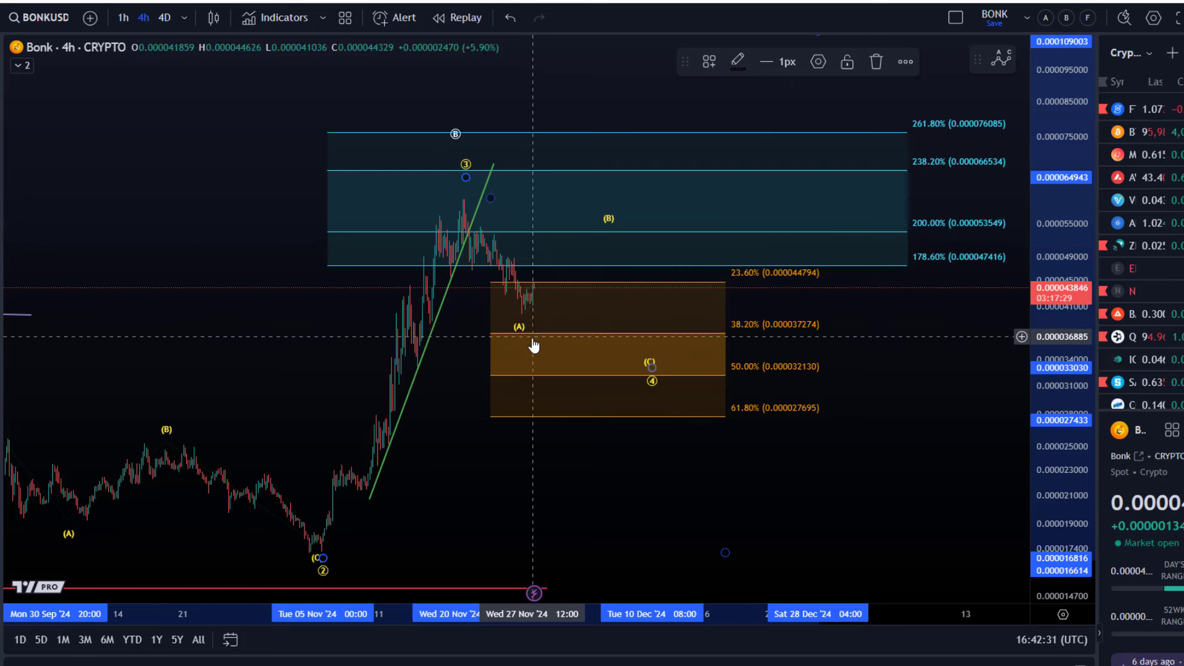
drag(613, 232, 604, 231)
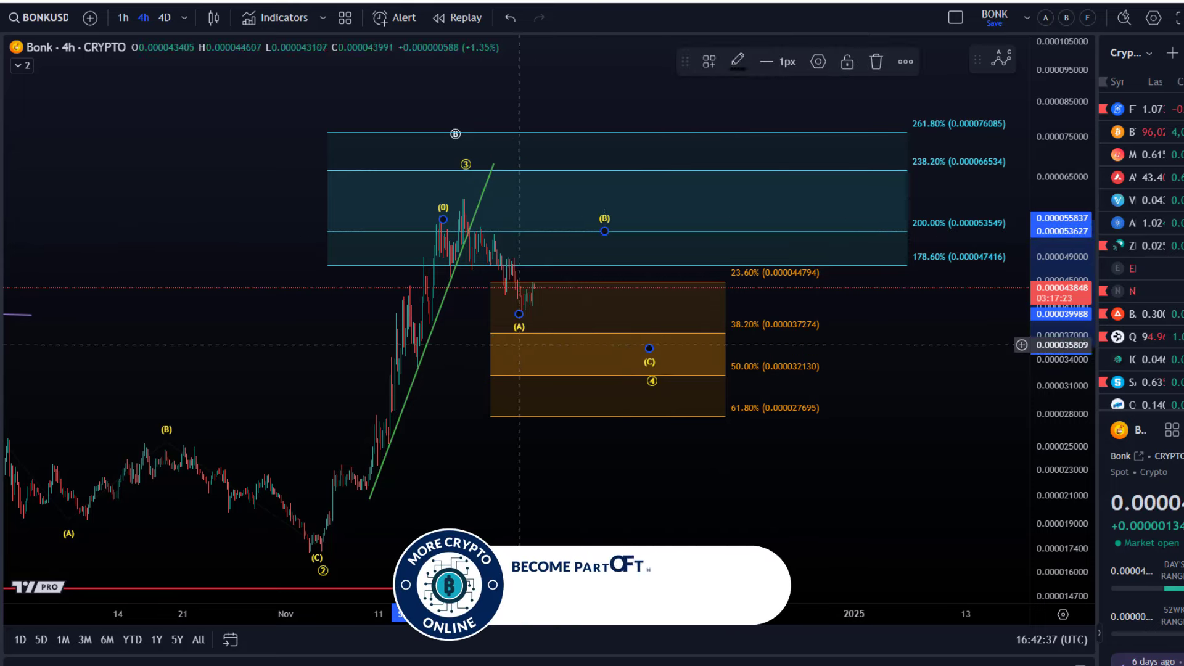
mouse_move(604, 231)
mouse_down()
mouse_move(583, 218)
mouse_move(607, 242)
mouse_up()
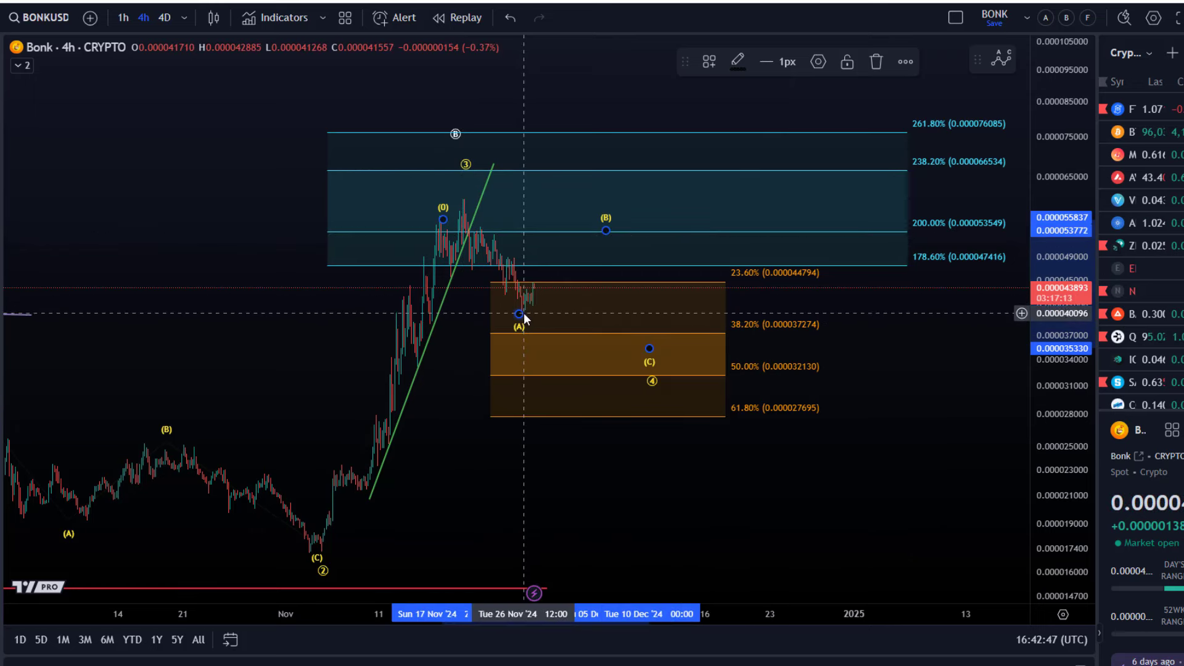
mouse_move(522, 312)
mouse_down()
mouse_move(542, 329)
mouse_move(524, 319)
mouse_up()
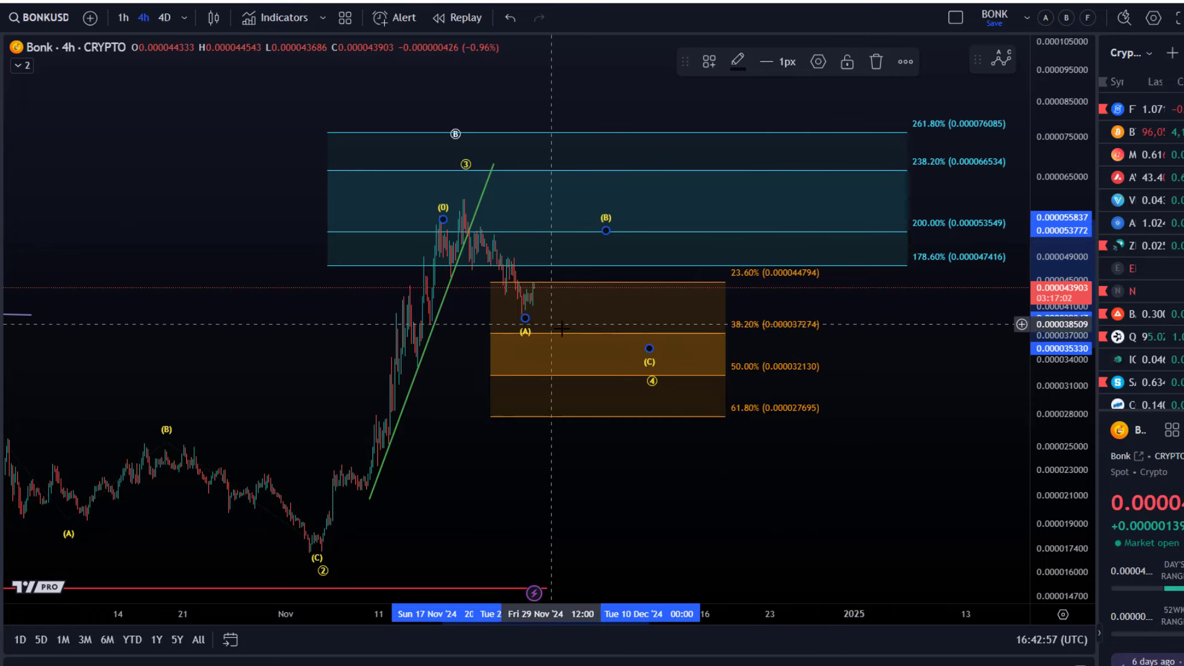
mouse_move(607, 233)
mouse_down()
mouse_move(621, 175)
mouse_move(599, 228)
mouse_up()
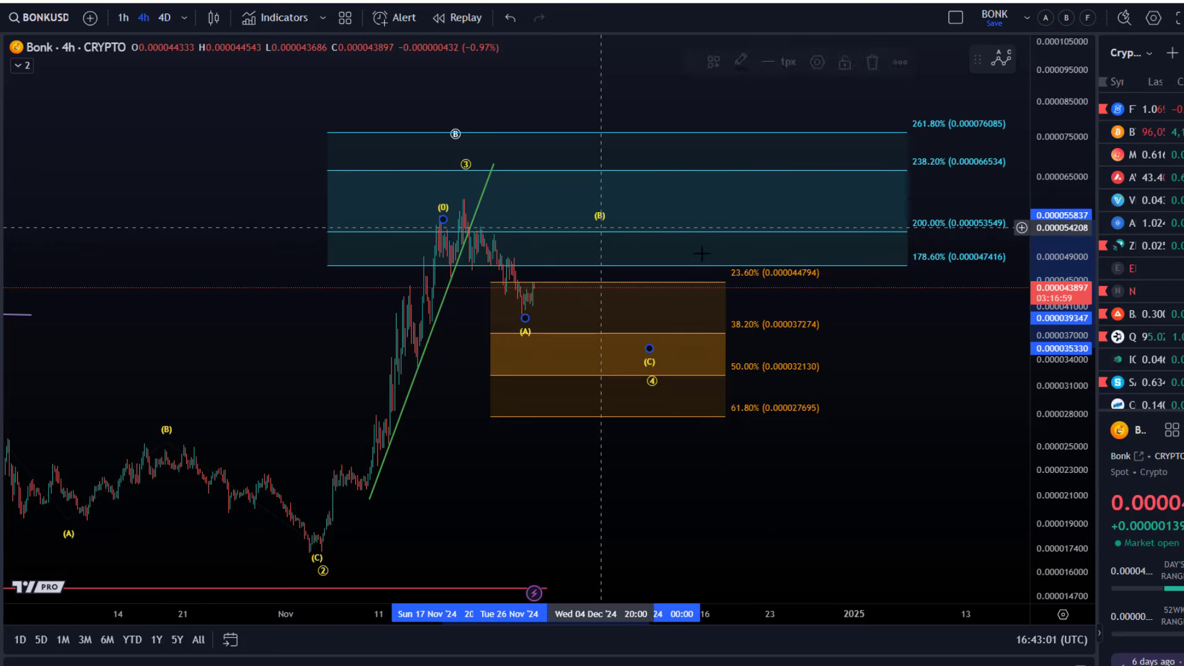
click(923, 227)
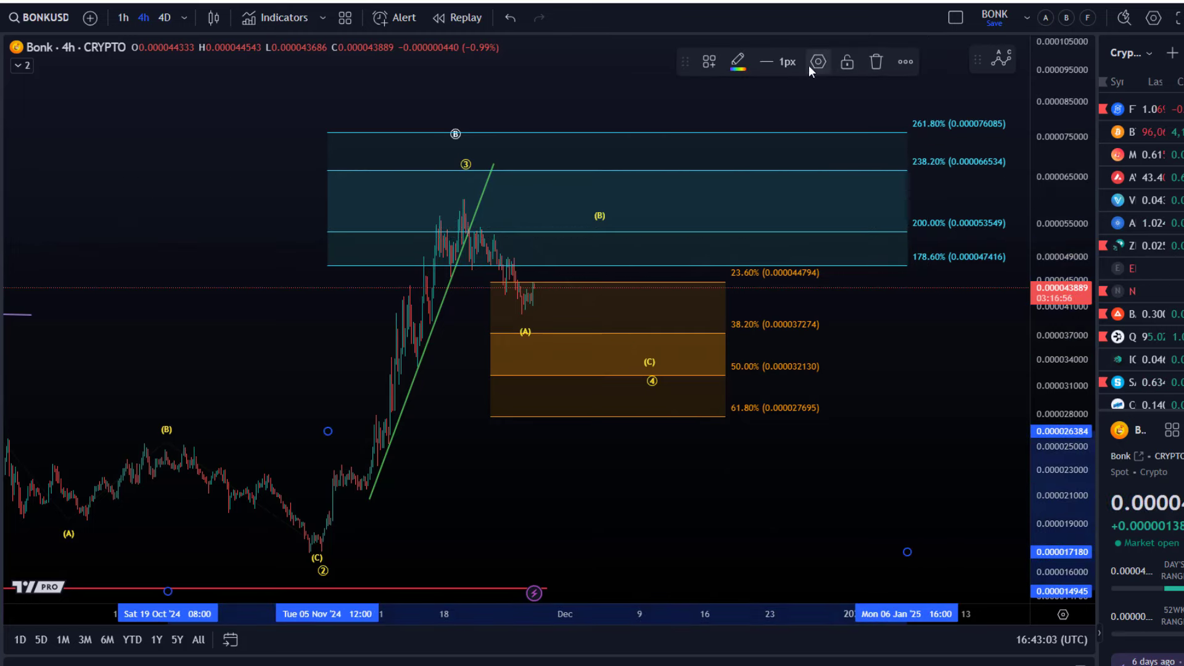
click(649, 349)
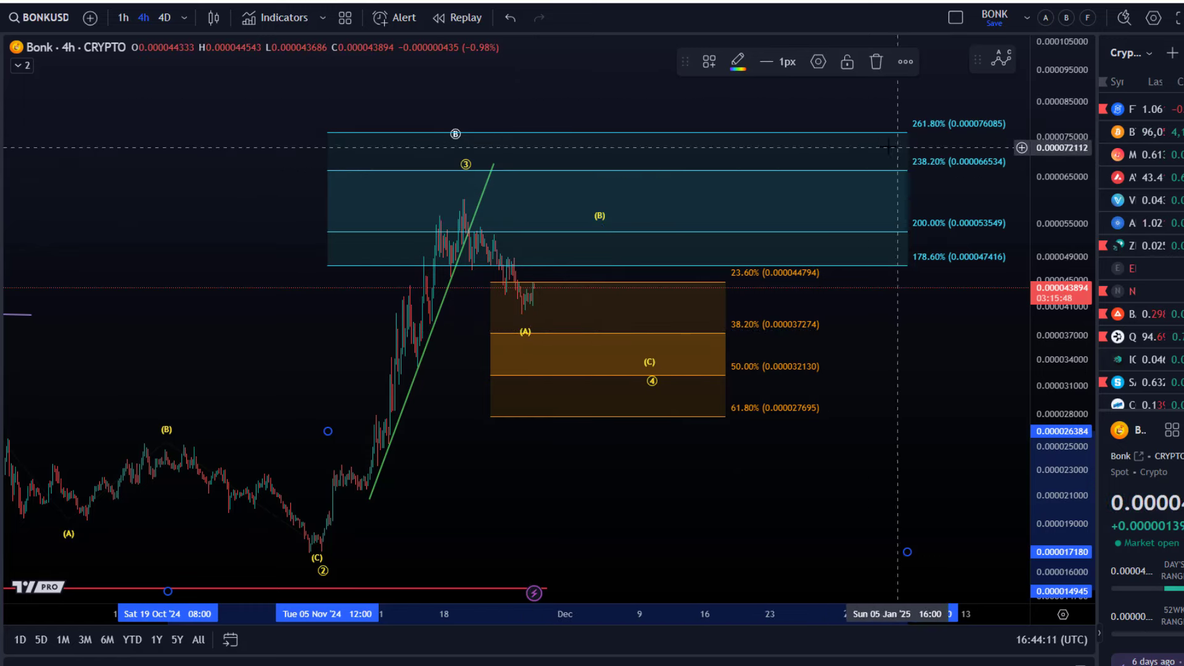
- Drag the circle 5 target down onto the 261.8% extension and nudge it slightly right
drag(880, 140, 835, 187)
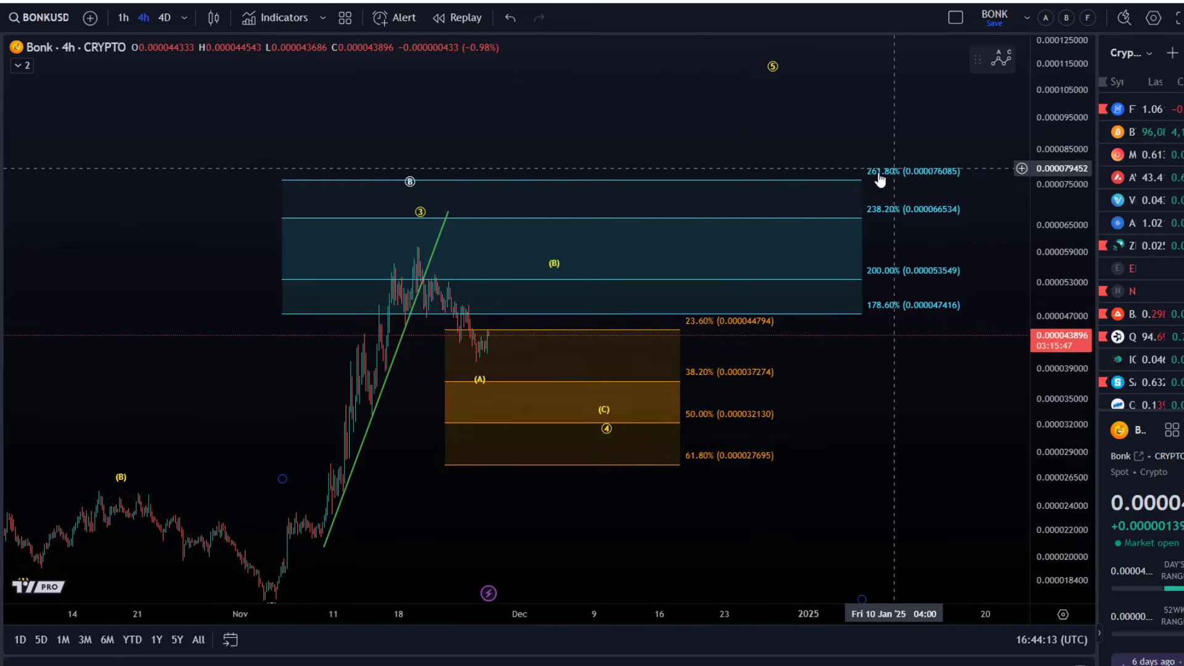
drag(774, 84, 700, 178)
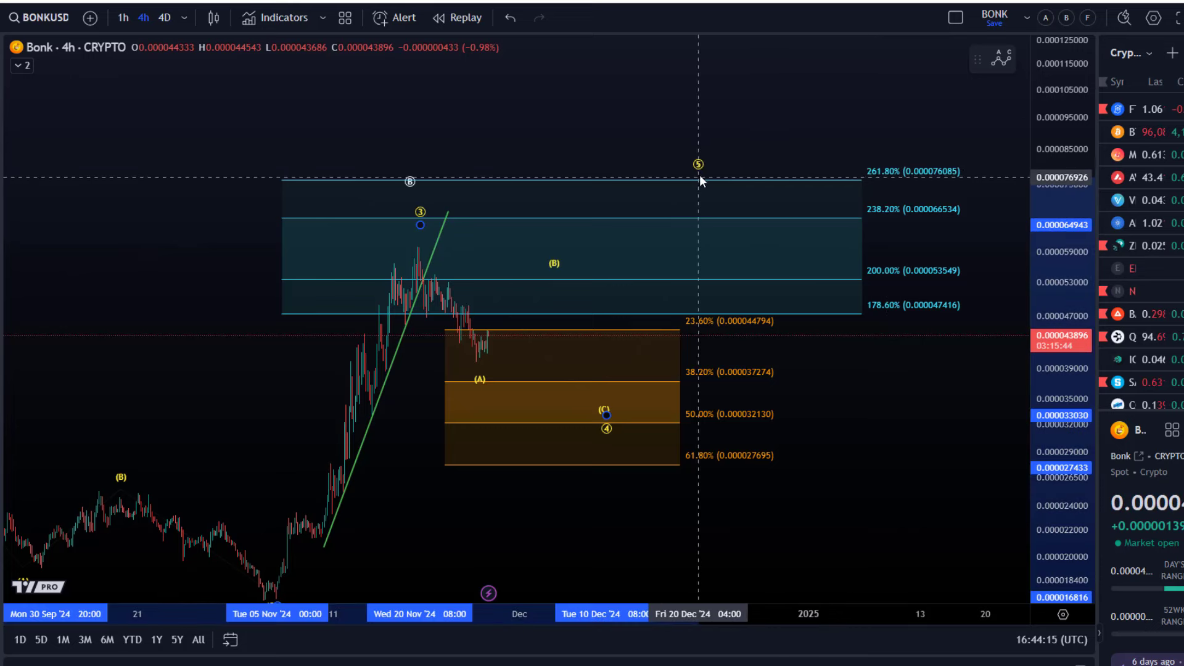
click(670, 175)
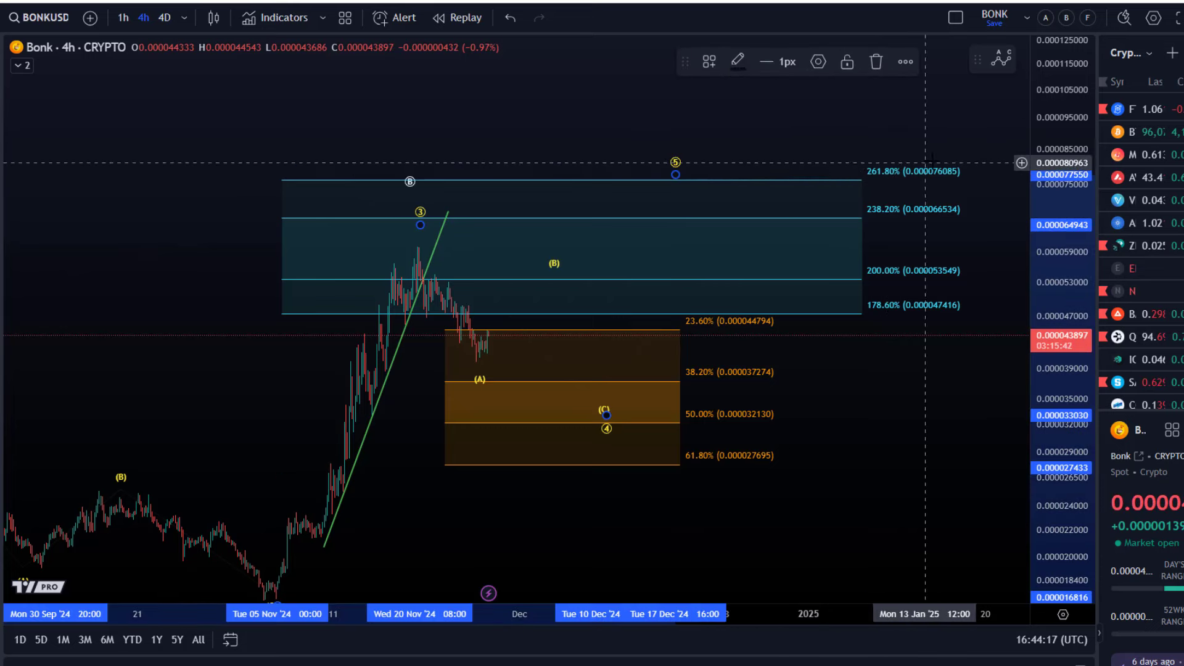
drag(673, 176, 694, 177)
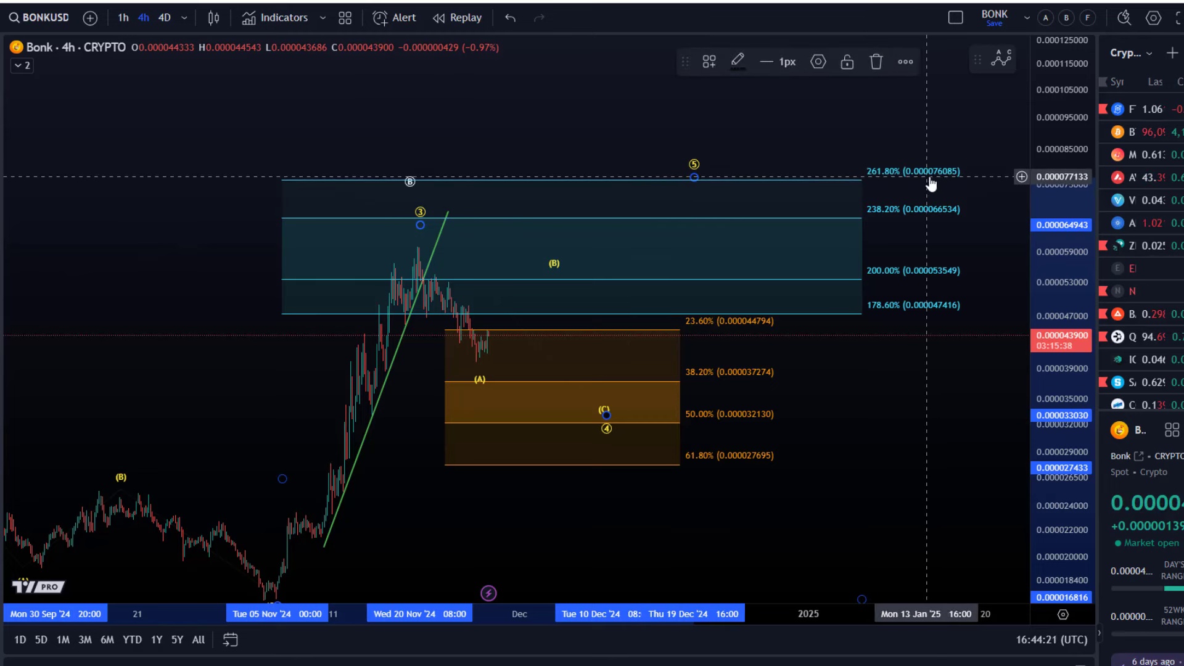